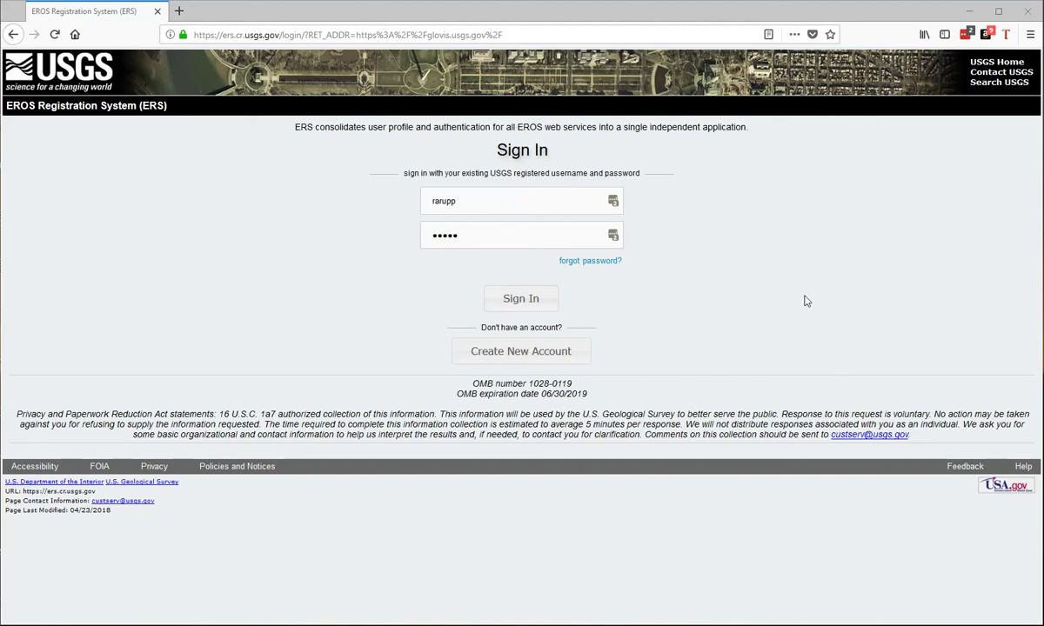
# - Sign in to the USGS EROS Registration System with the entered USGS account
pyautogui.click(511, 305)
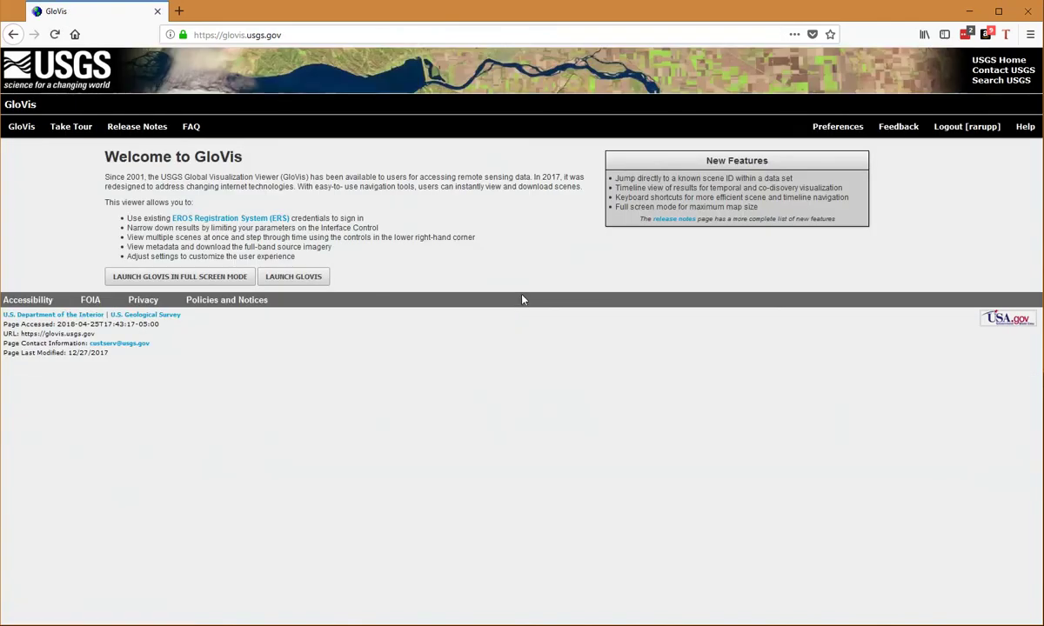
# - Launch GloVis without the tour and pan the map west from South Dakota to Portland's Columbia River
pyautogui.click(287, 279)
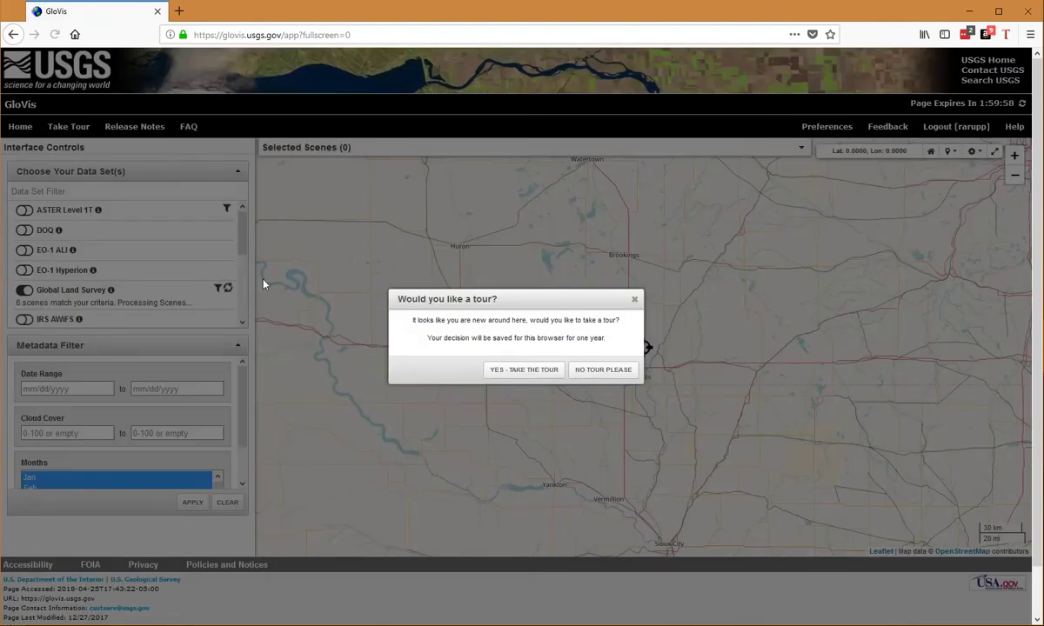
pyautogui.click(603, 371)
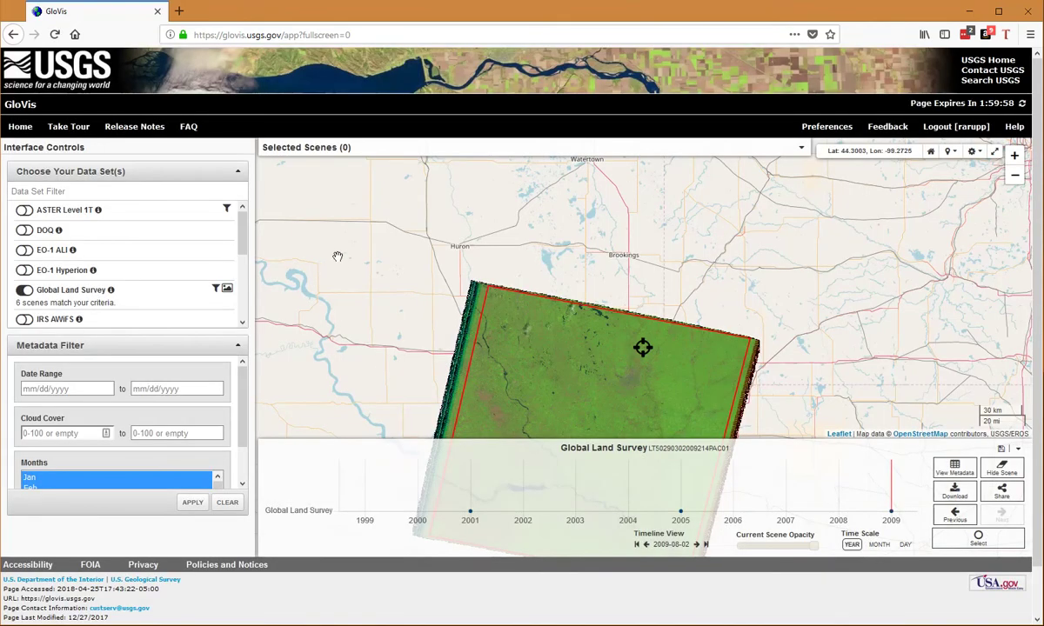
pyautogui.moveTo(389, 253); pyautogui.dragTo(861, 270)
pyautogui.moveTo(422, 279); pyautogui.dragTo(919, 374)
pyautogui.moveTo(348, 287); pyautogui.dragTo(618, 322)
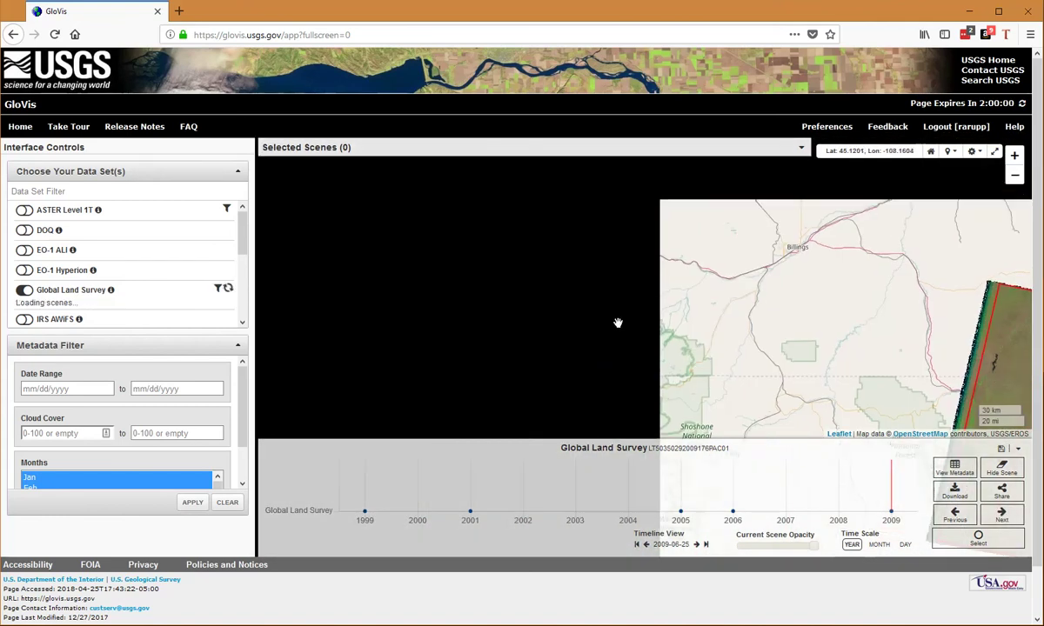
pyautogui.moveTo(443, 272); pyautogui.dragTo(675, 332)
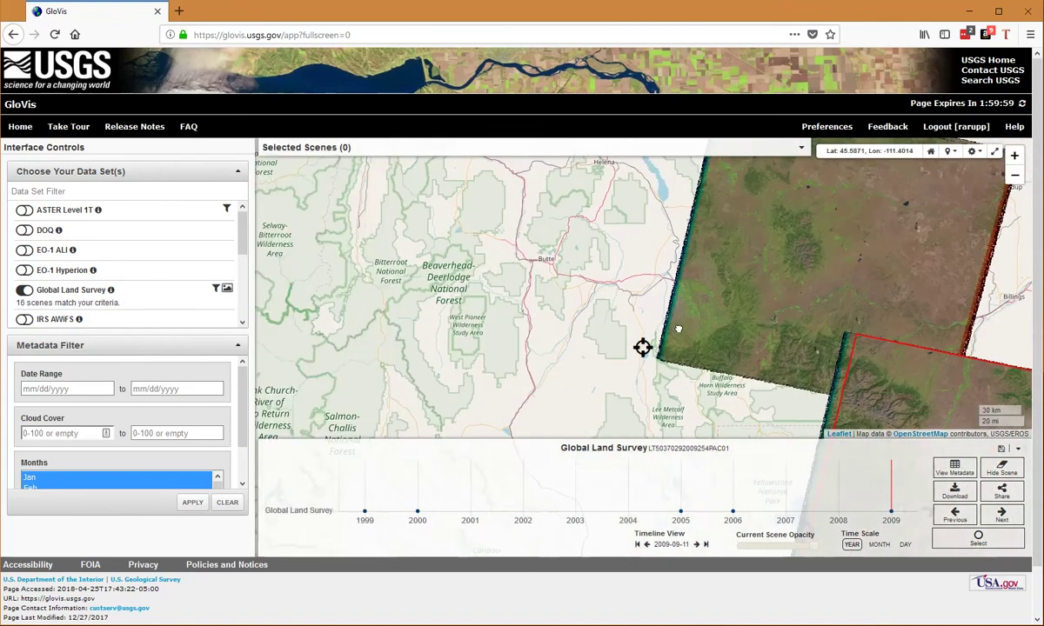
pyautogui.moveTo(279, 179); pyautogui.dragTo(629, 425)
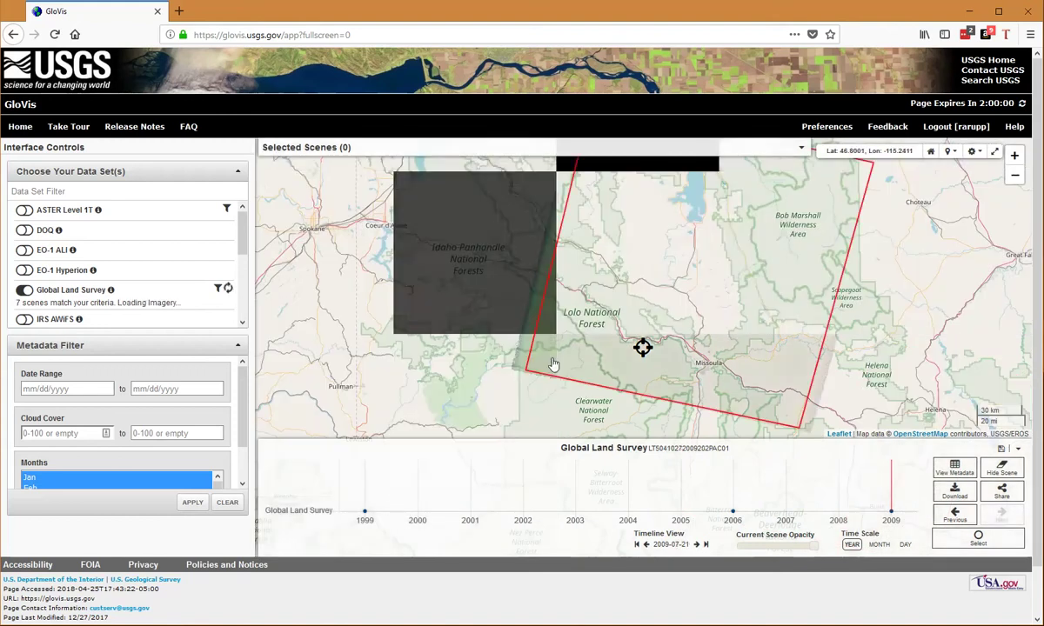
pyautogui.moveTo(281, 223); pyautogui.dragTo(894, 376)
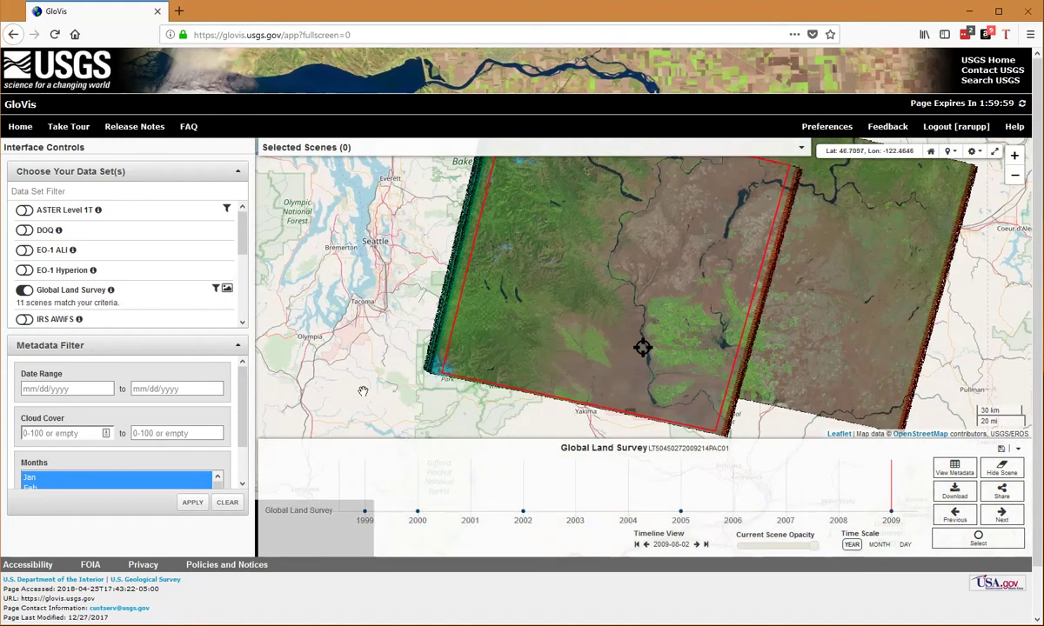
pyautogui.moveTo(379, 330); pyautogui.dragTo(355, 233)
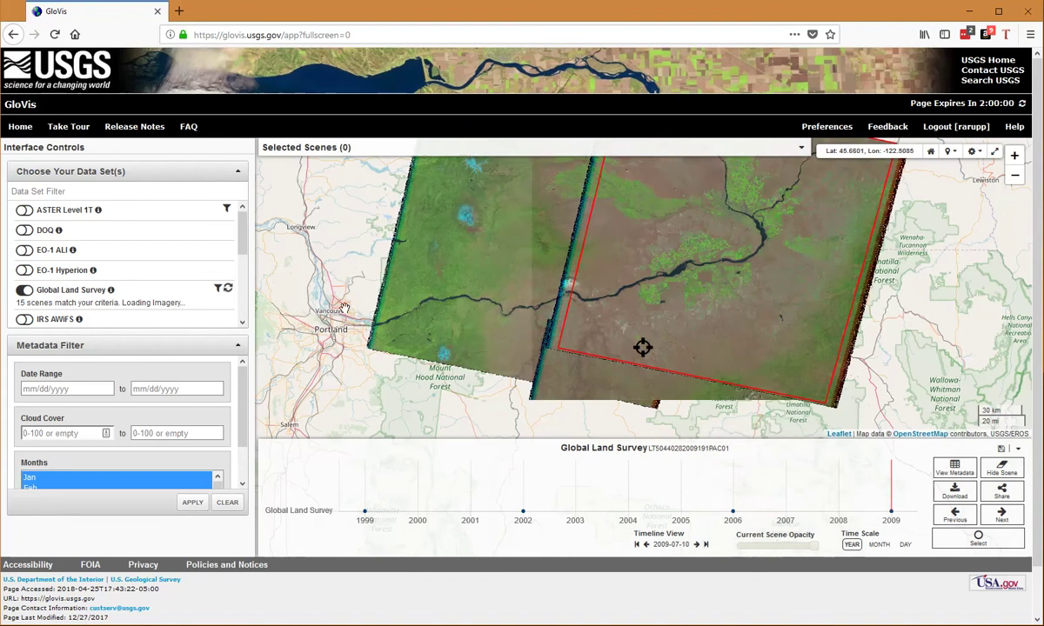
pyautogui.moveTo(356, 291); pyautogui.dragTo(544, 307)
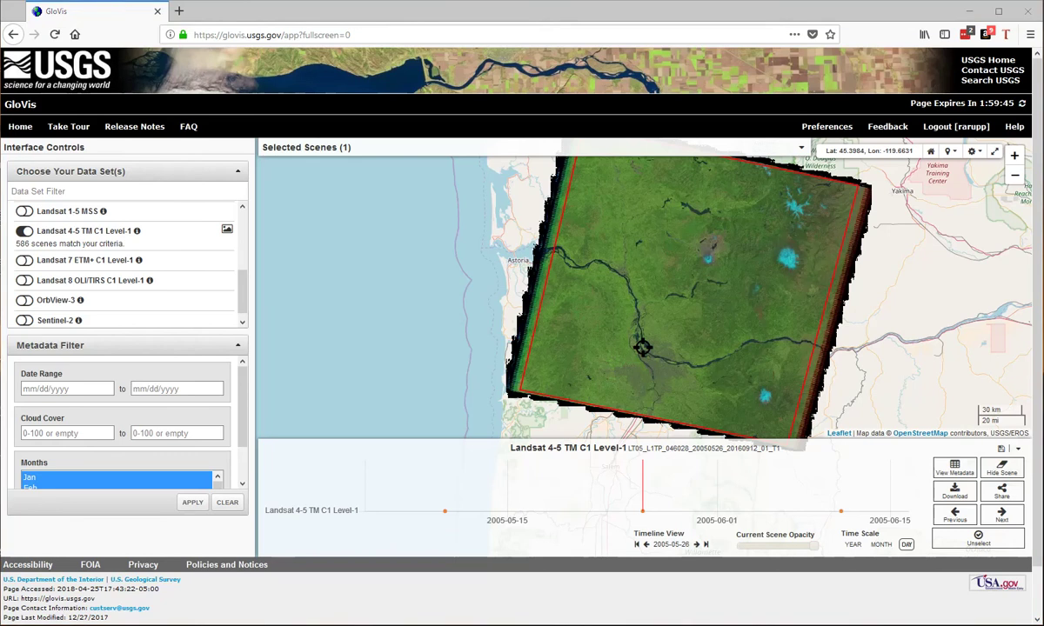
# - Open the download options for the selected 2005-05-26 Landsat 4-5 TM C1 Level-1 scene
pyautogui.click(953, 492)
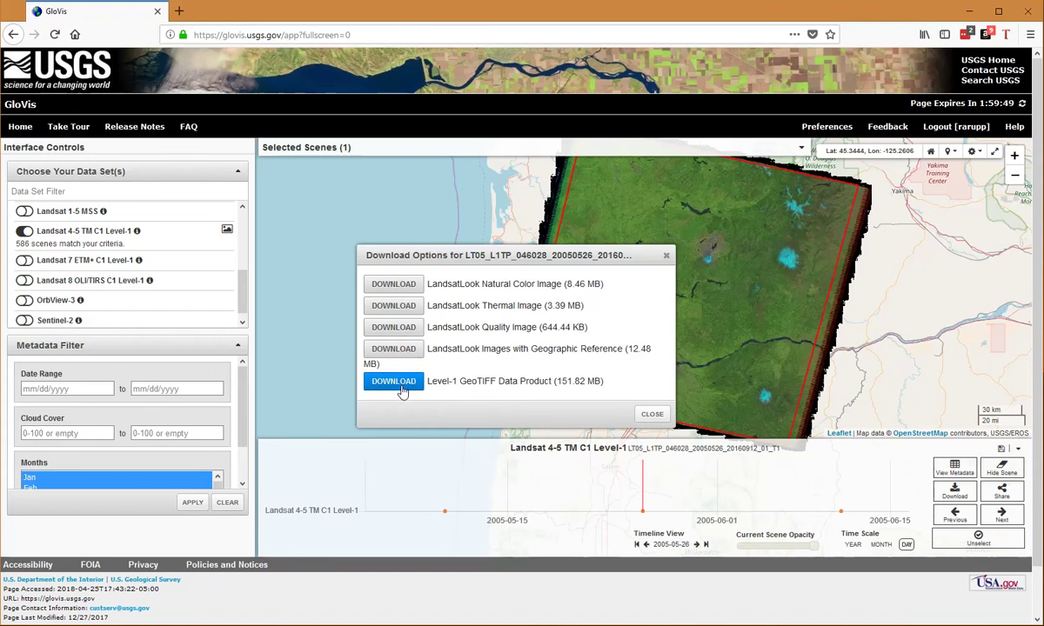
# - Request the Level-1 GeoTIFF Data Product download, allowing pop-ups from glovis.usgs.gov
pyautogui.click(393, 381)
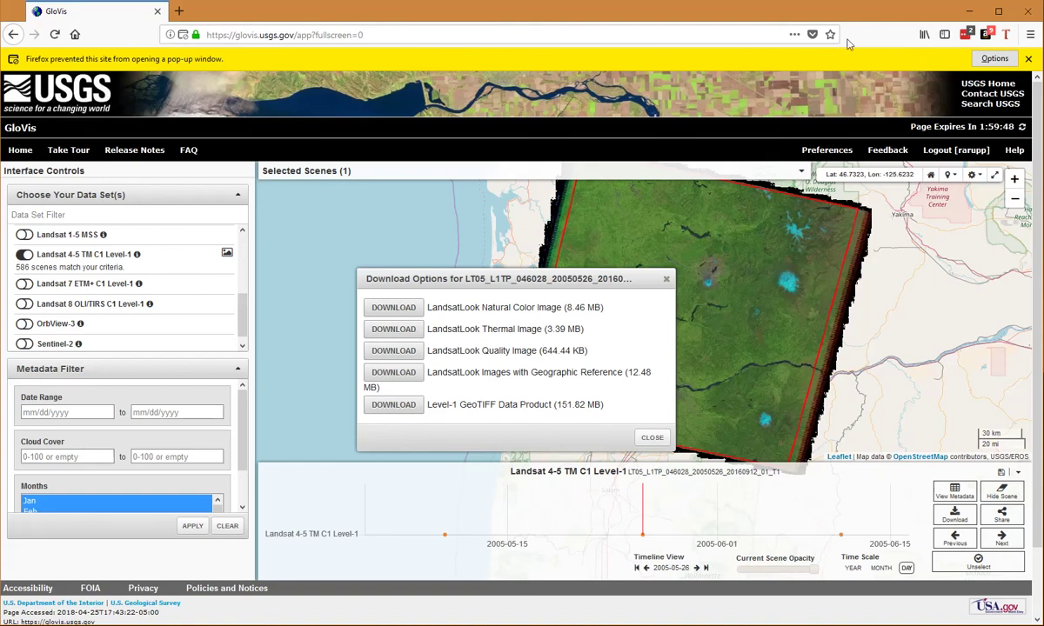
pyautogui.click(987, 59)
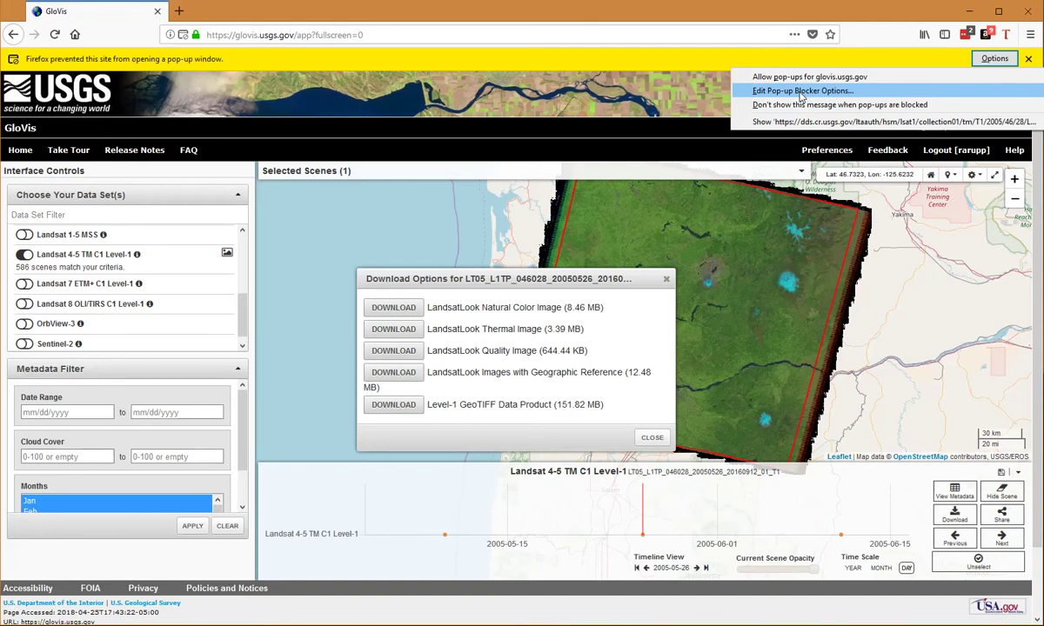
pyautogui.click(802, 77)
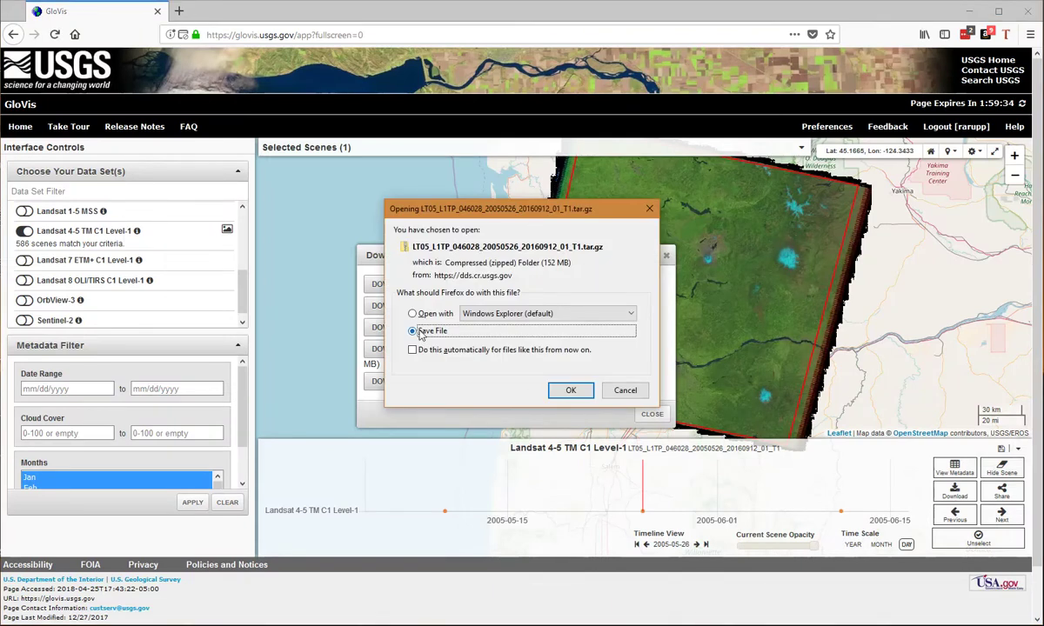
# - Save LT05_L1TP_046028_20050526_20160912_01_T1.tar.gz into the Downloads folder
pyautogui.click(571, 390)
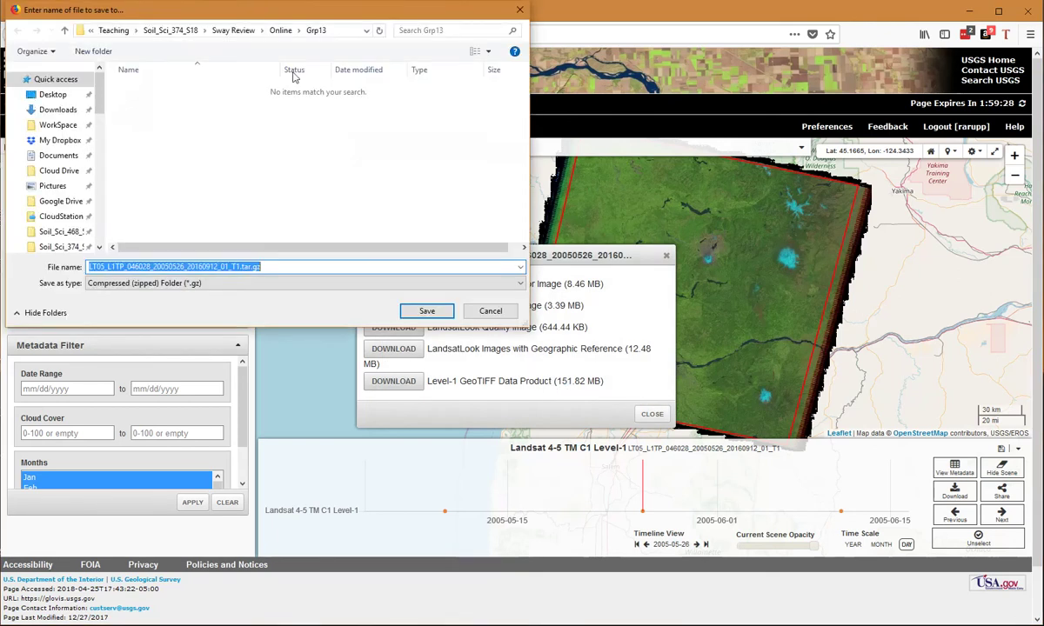
pyautogui.moveTo(280, 17); pyautogui.dragTo(567, 115)
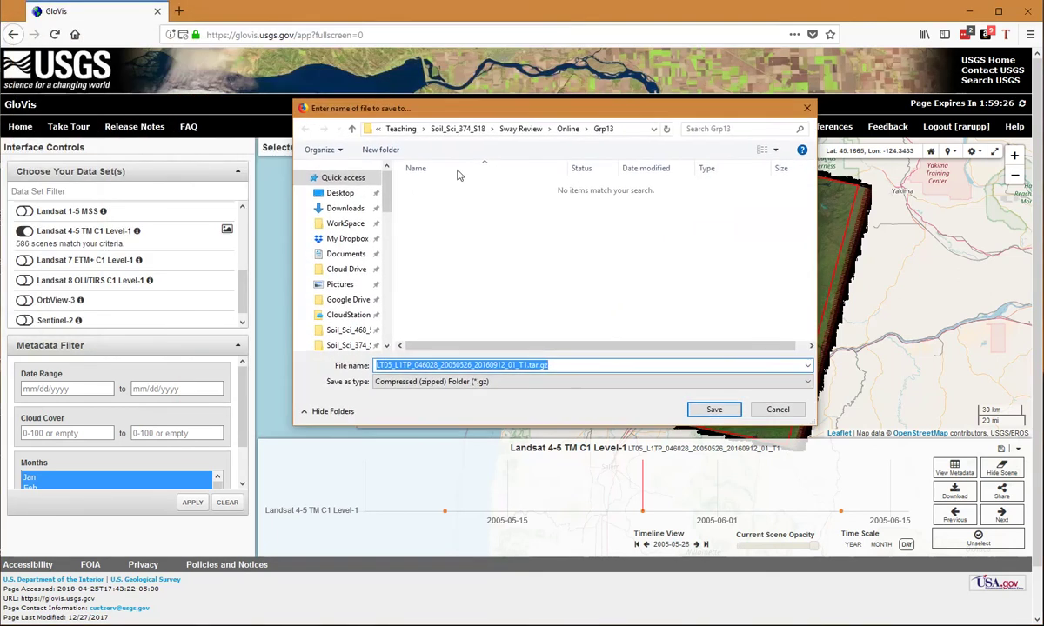
pyautogui.click(349, 211)
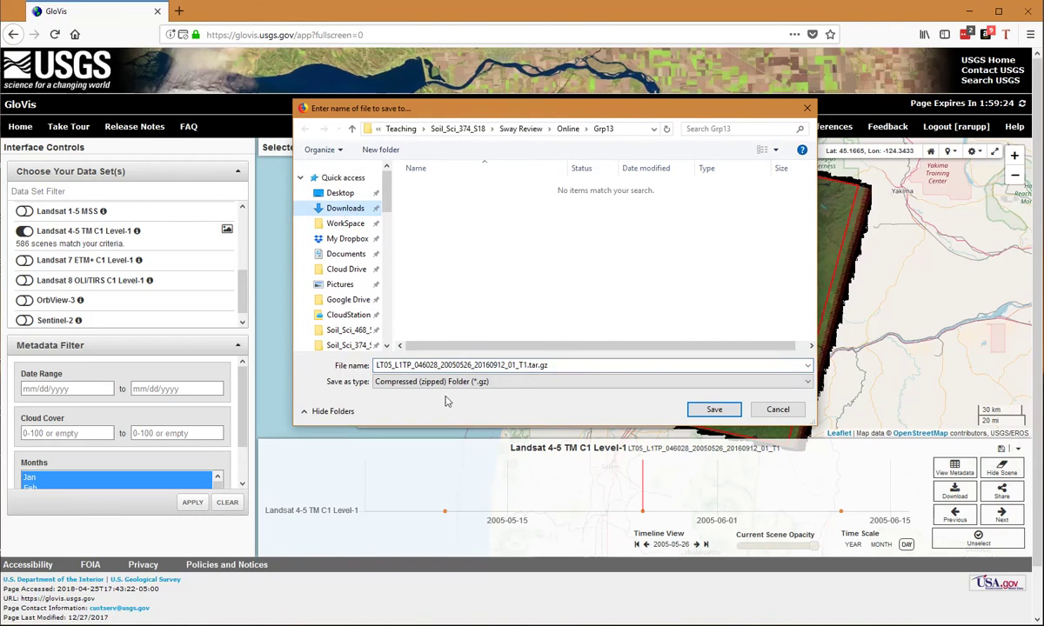
pyautogui.click(720, 417)
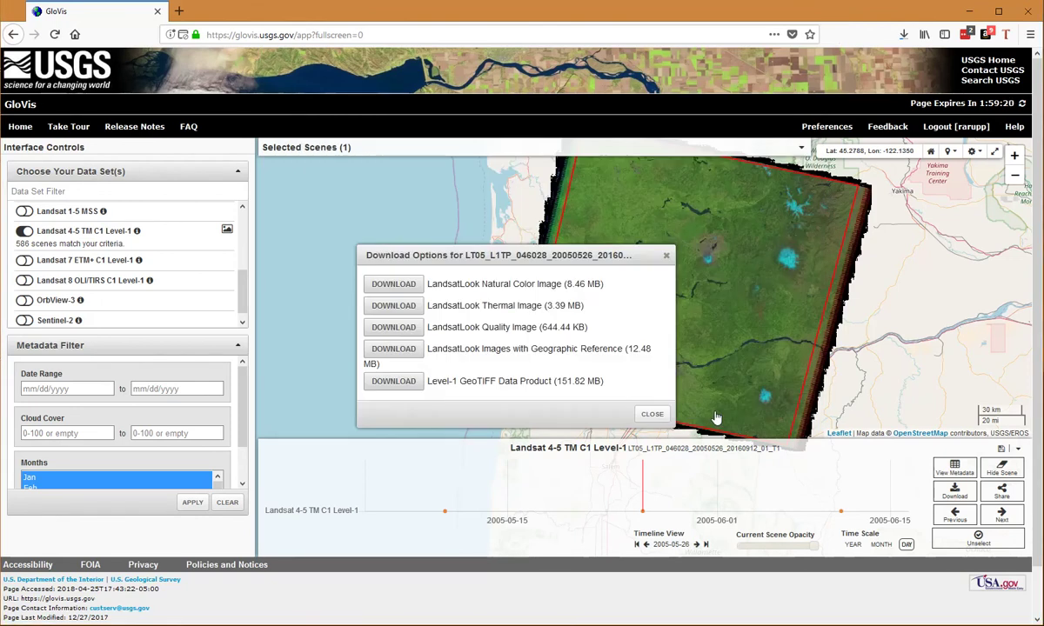
# - Close the scene's download options and confirm the archive finished downloading
pyautogui.click(652, 416)
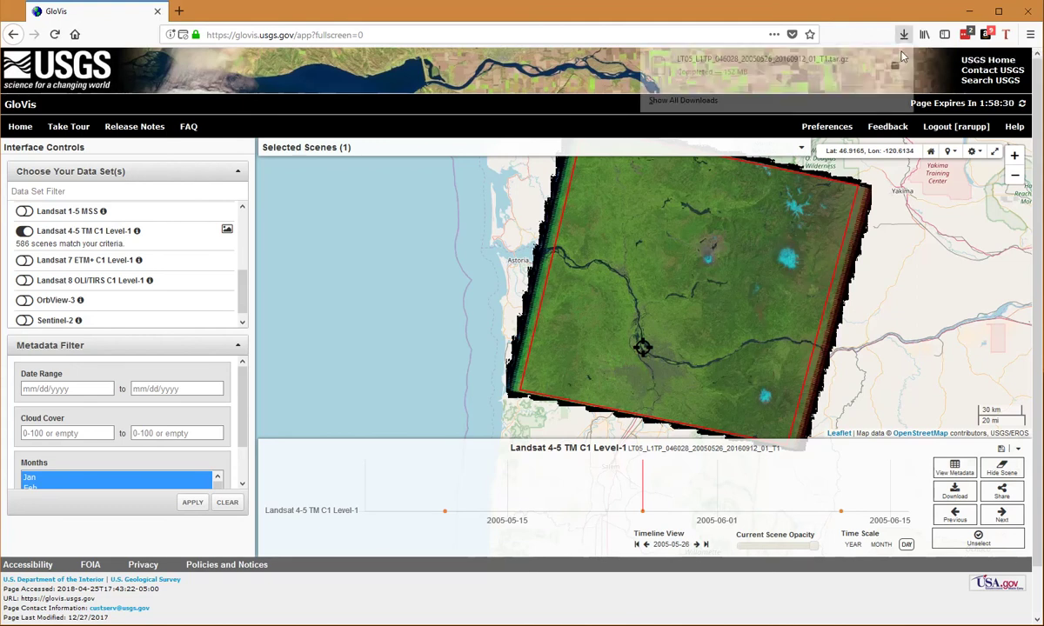
pyautogui.click(904, 37)
pyautogui.click(896, 68)
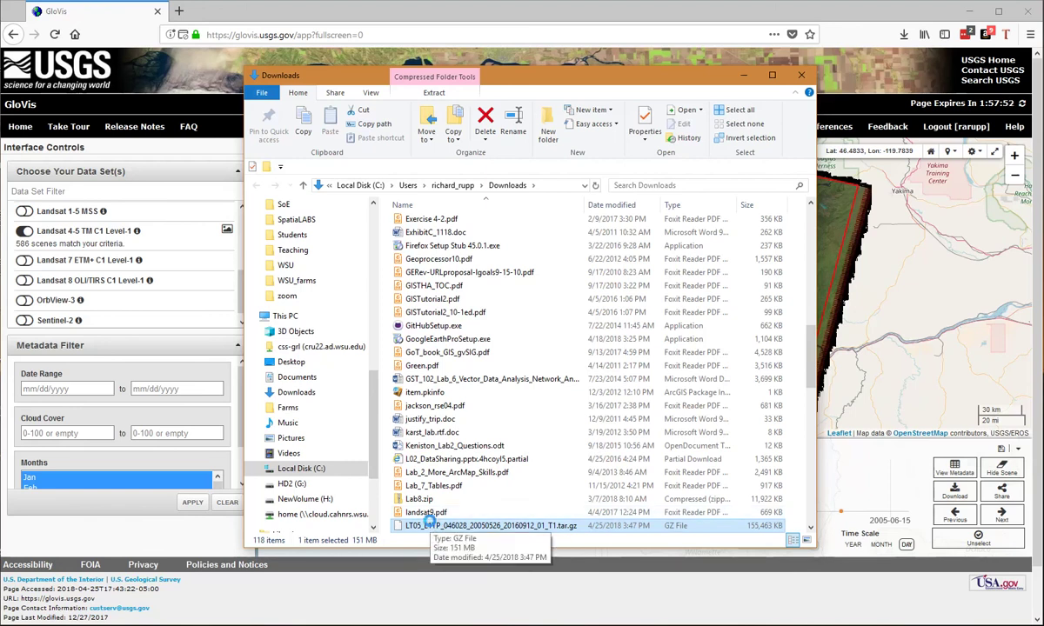
# - Create a new folder in Downloads with Ctrl+Shift+N
pyautogui.hotkey('ctrl', 'shift', 'n')
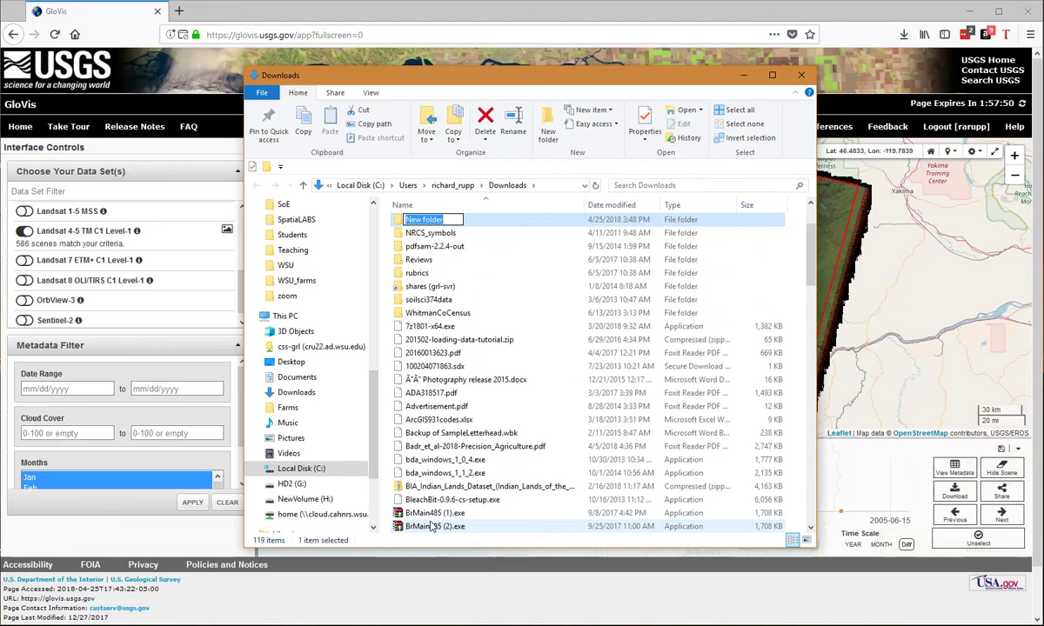
# - Name the new folder Landsat and select the downloaded LT05 .tar.gz scene archive
pyautogui.write('Landsat')
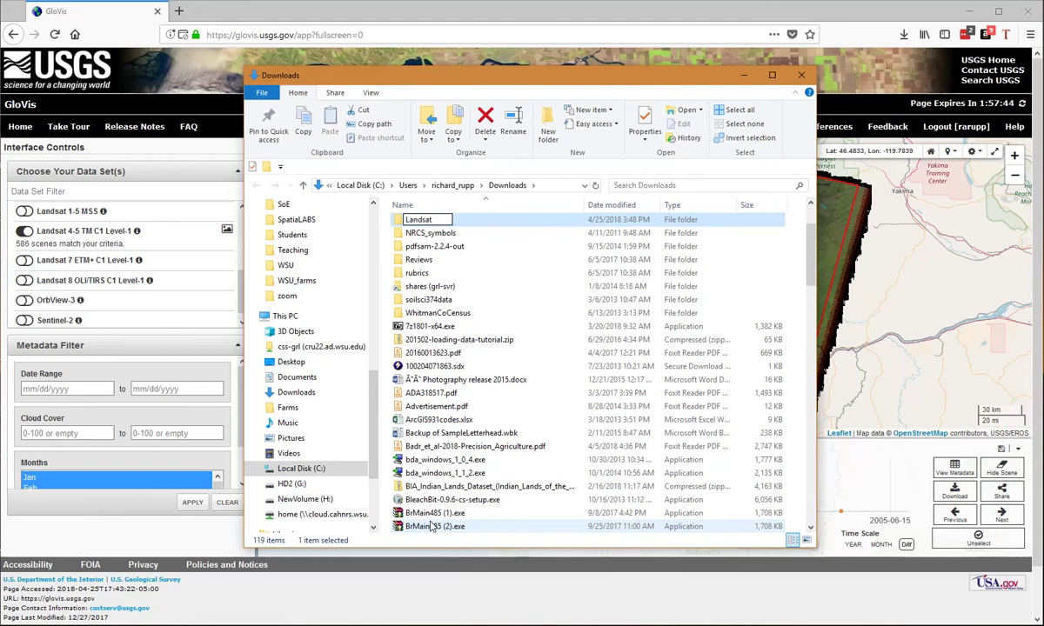
pyautogui.press('Return')
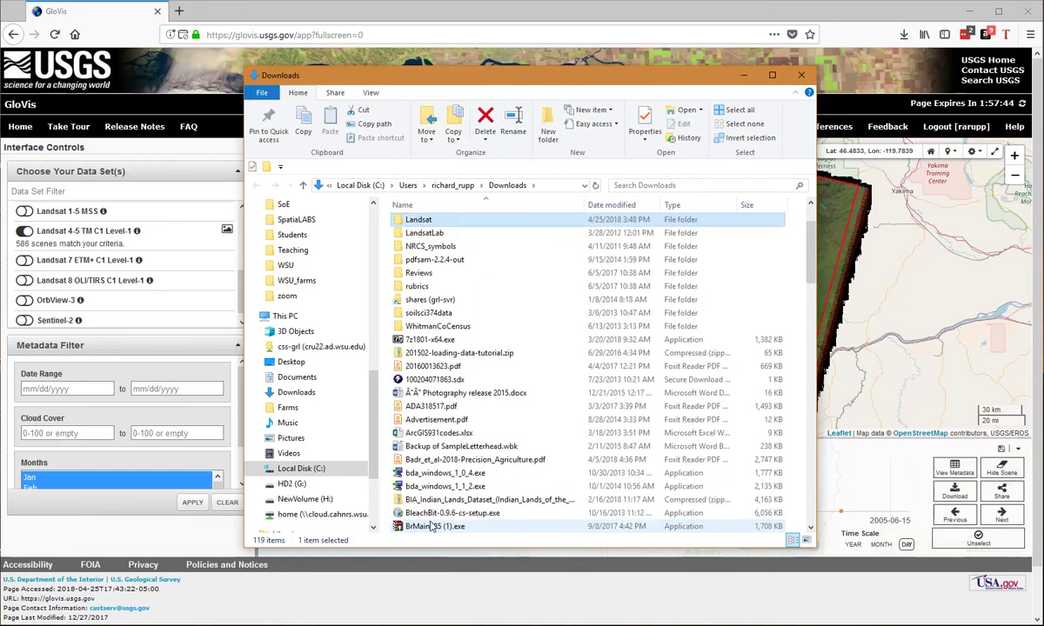
pyautogui.moveTo(811, 260); pyautogui.dragTo(815, 374)
pyautogui.click(502, 456)
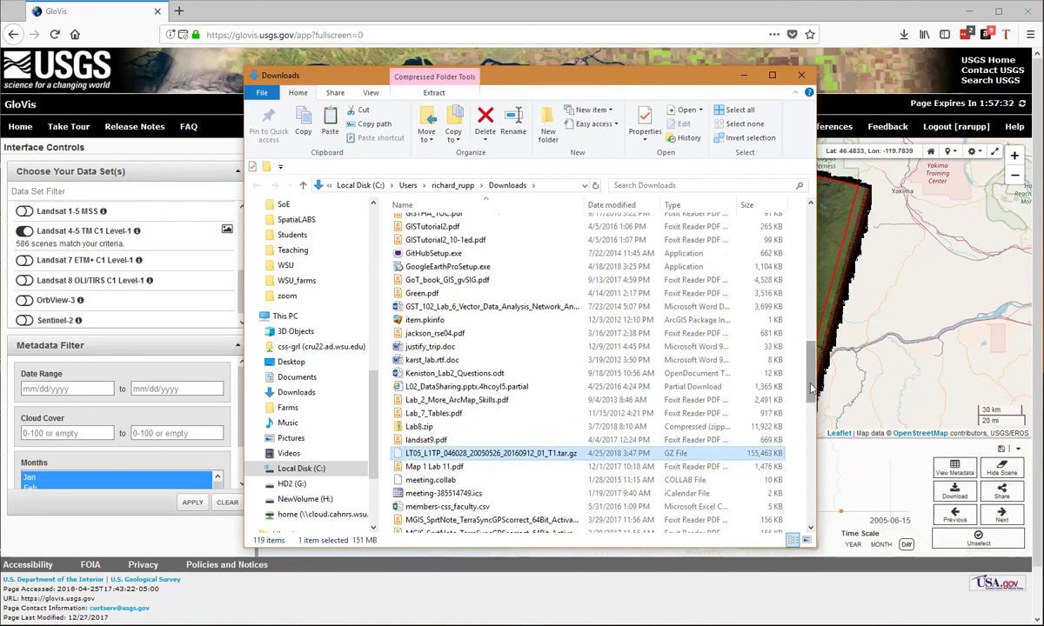
# - Paste the .tar.gz archive into the Landsat folder and show its full file name
pyautogui.scroll(15, 765, 374)
pyautogui.doubleClick(417, 270)
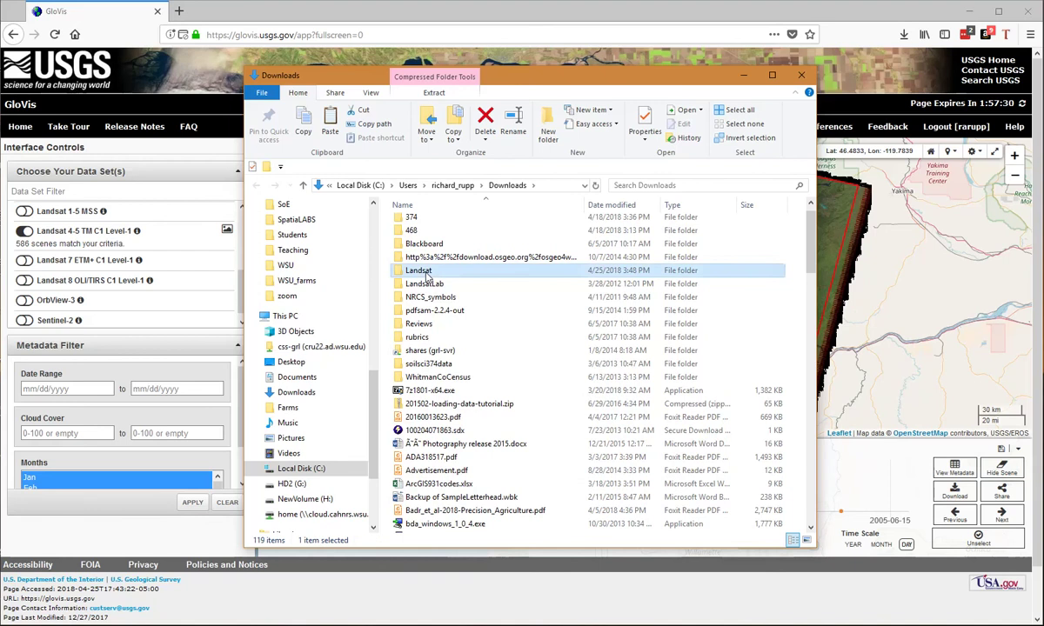
pyautogui.rightClick(432, 292)
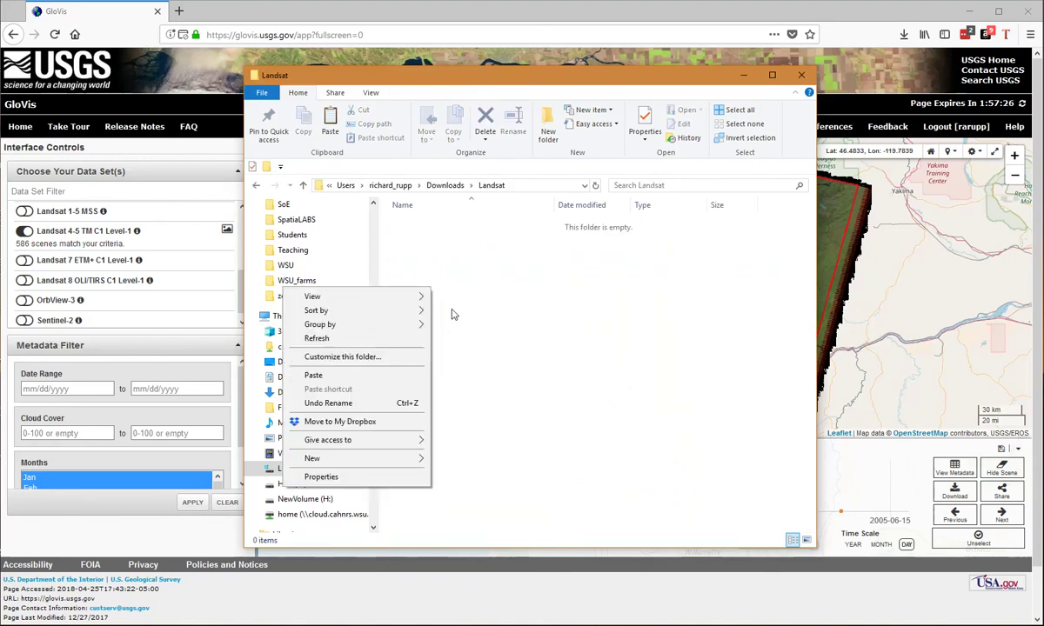
pyautogui.click(323, 376)
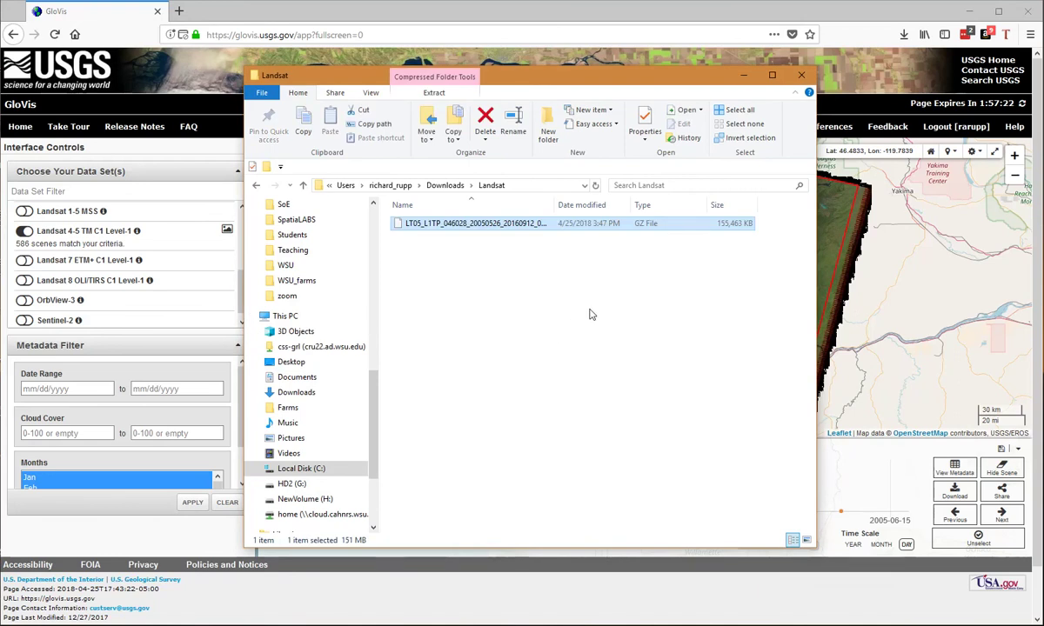
pyautogui.doubleClick(554, 204)
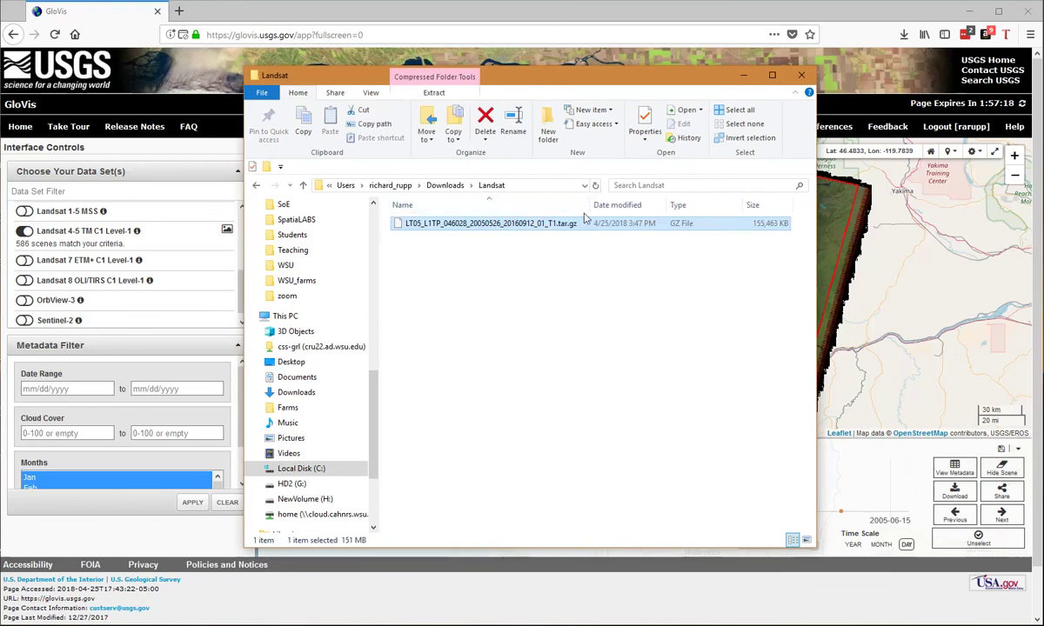
# - Extract the .tar.gz with 7-Zip Extract Here, producing the 511,590 KB .tar file
pyautogui.rightClick(463, 224)
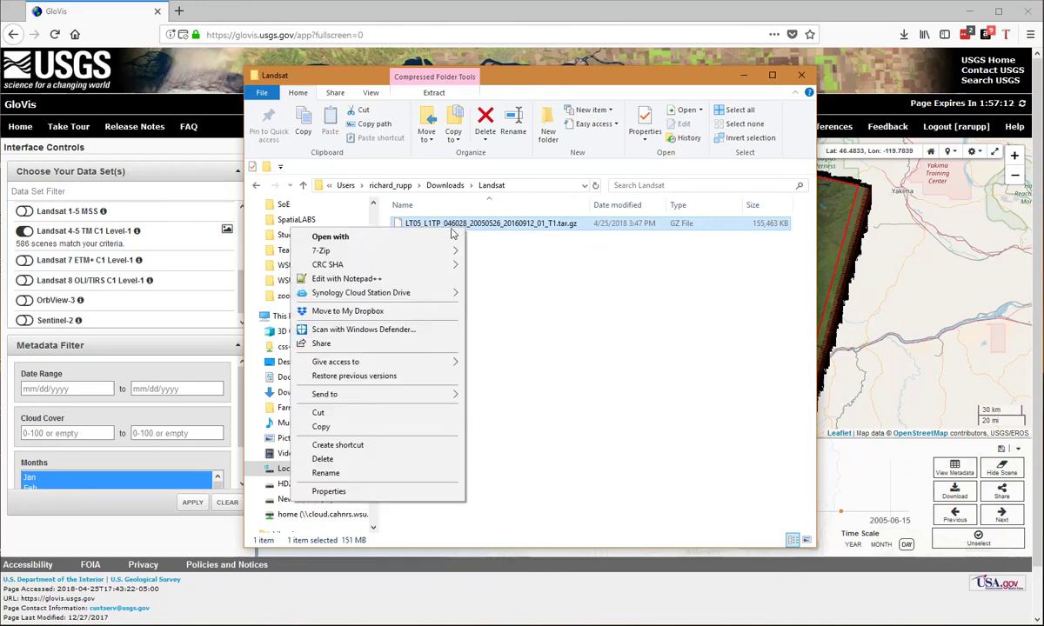
pyautogui.moveTo(424, 254)
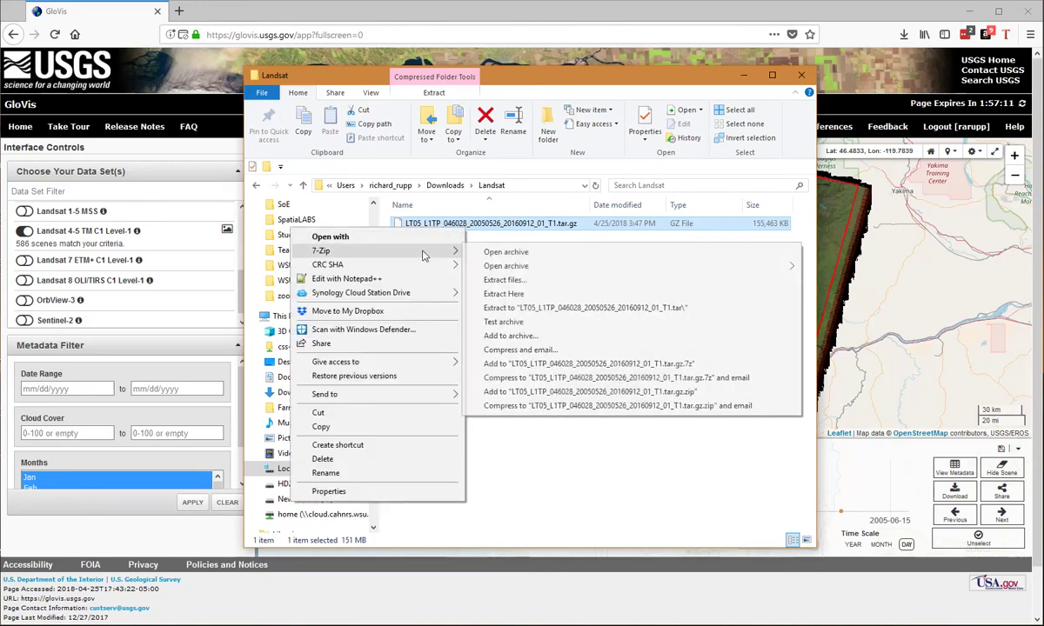
pyautogui.click(505, 294)
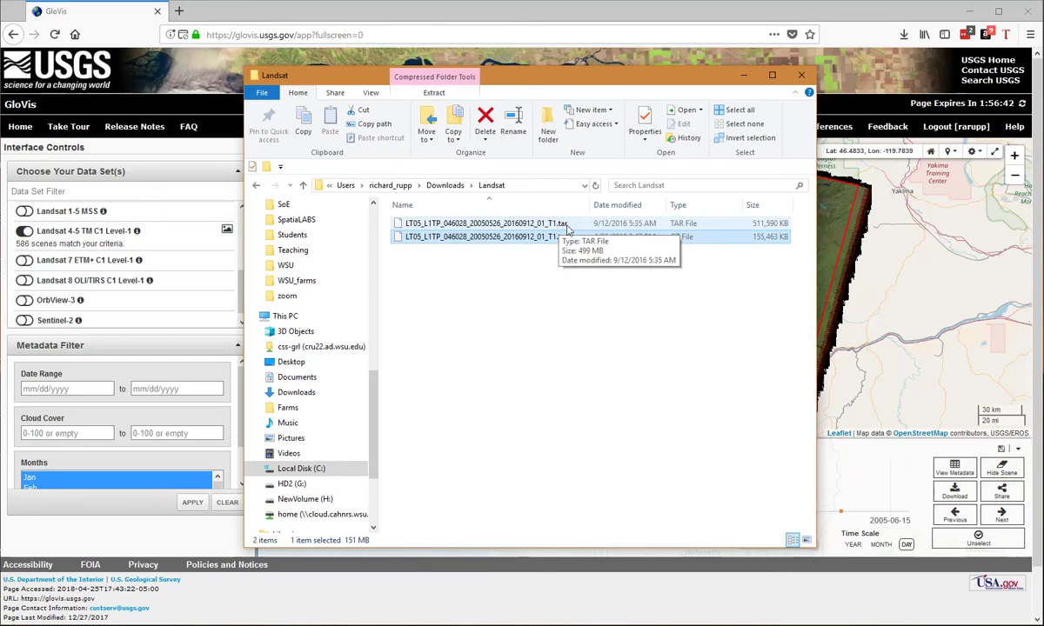
# - Unpack the .tar with 7-Zip Extract Here into band TIFFs B1–B7, BQA and metadata
pyautogui.rightClick(494, 225)
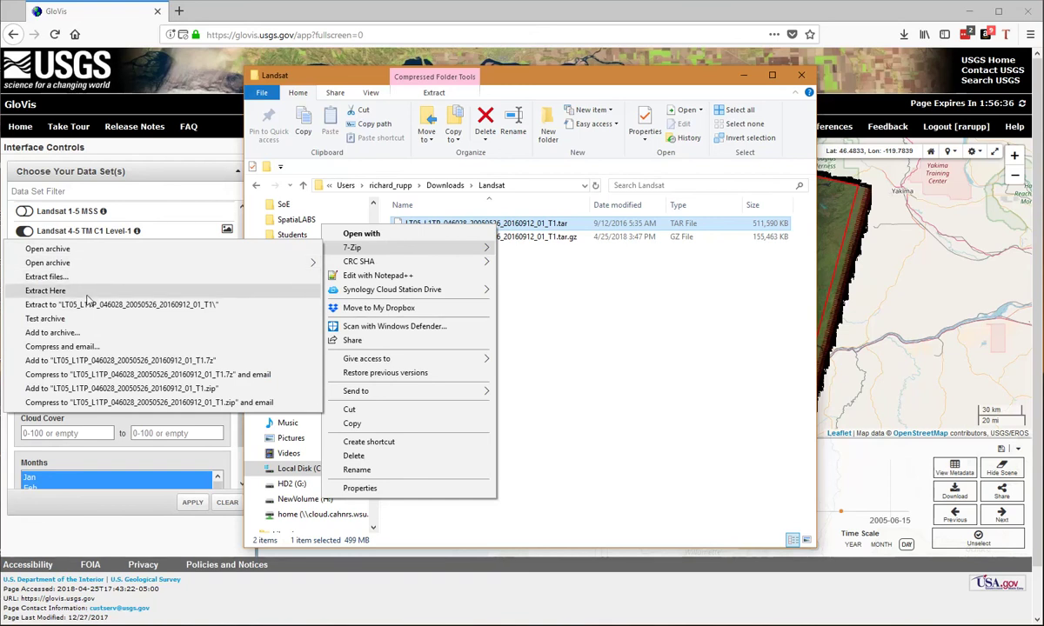
pyautogui.click(37, 293)
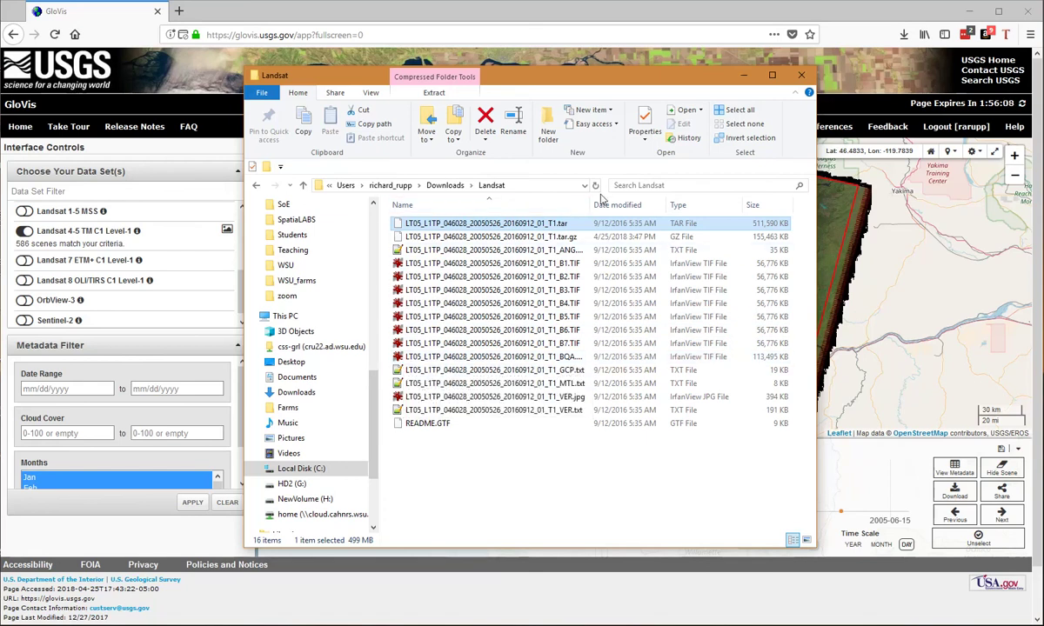
# - Widen the Name column so full names like ..._T1_B1.TIF through _B7.TIF are visible
pyautogui.moveTo(589, 204); pyautogui.dragTo(605, 205)
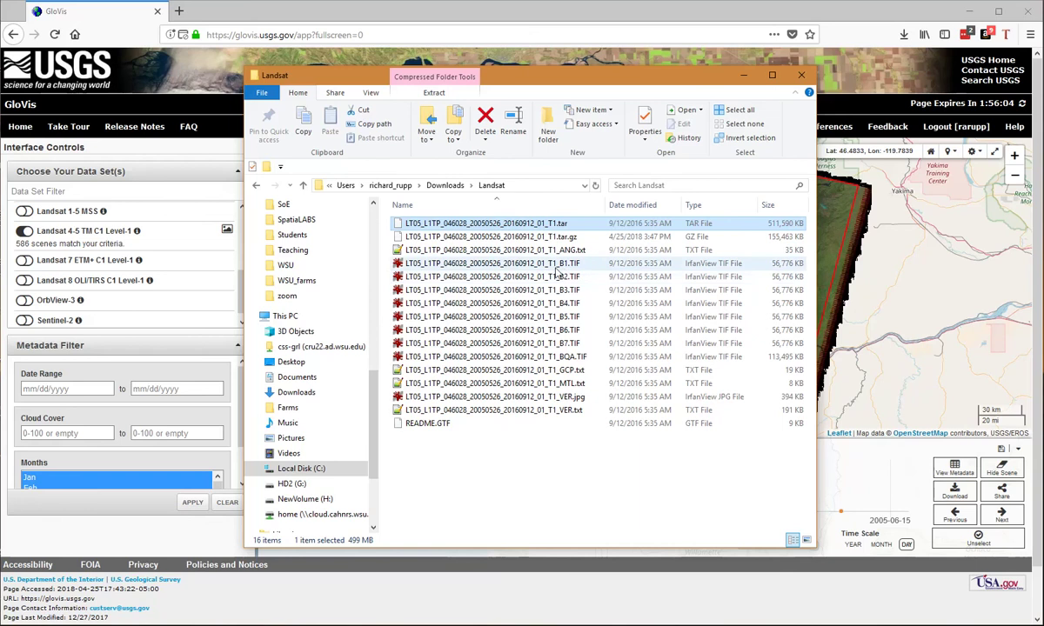